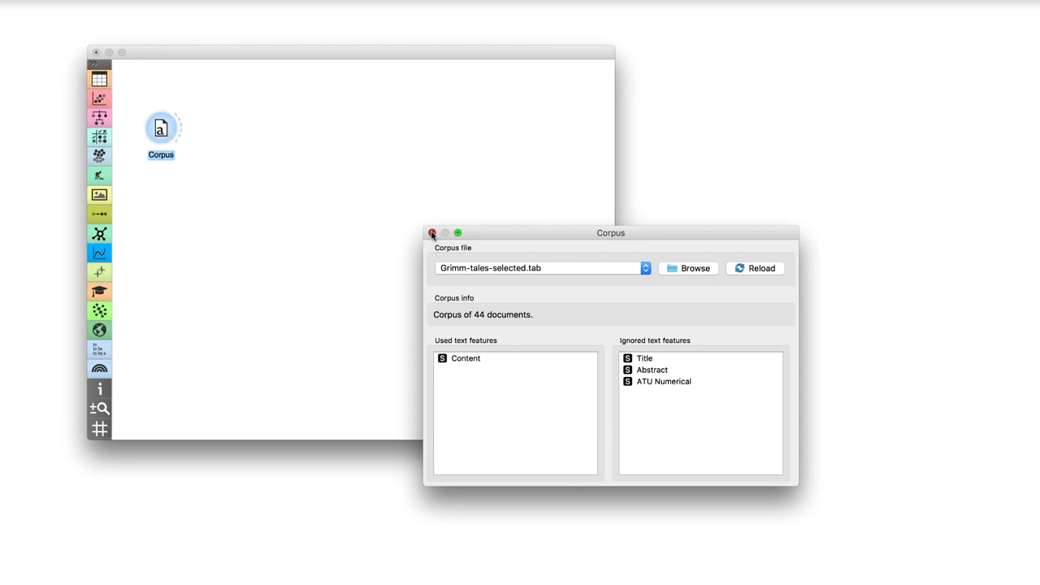
Step: Add a Corpus Viewer linked to the Corpus output
{"action": "left_click", "coordinate": [432, 233]}
{"action": "left_click_drag", "start_coordinate": [181, 128], "coordinate": [272, 112]}
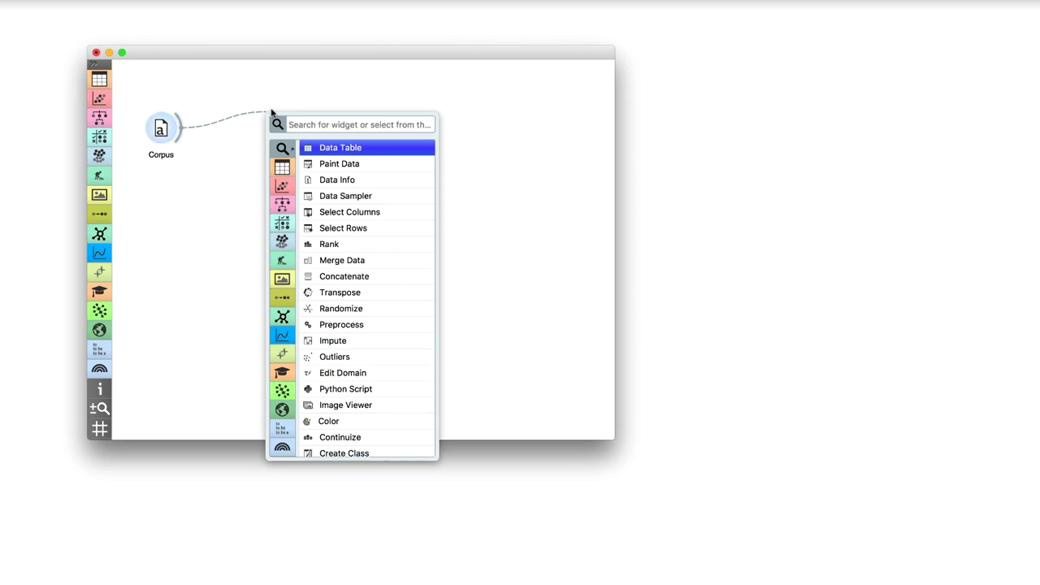
{"action": "type", "text": "corpus"}
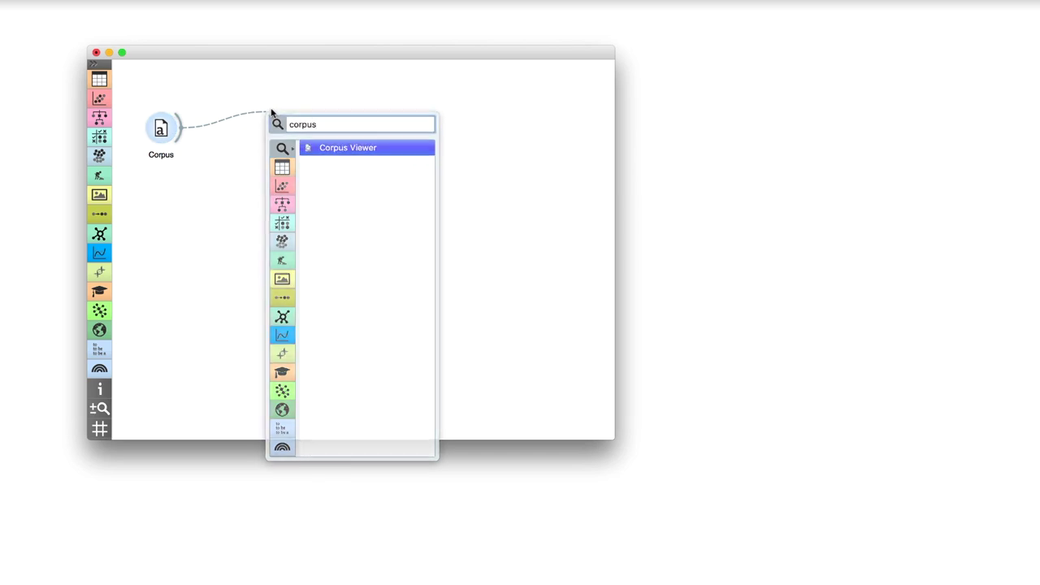
{"action": "key", "text": "Return"}
Step: In the Corpus Viewer, select the first nine tales to compare their ATU topics
{"action": "double_click", "coordinate": [281, 108]}
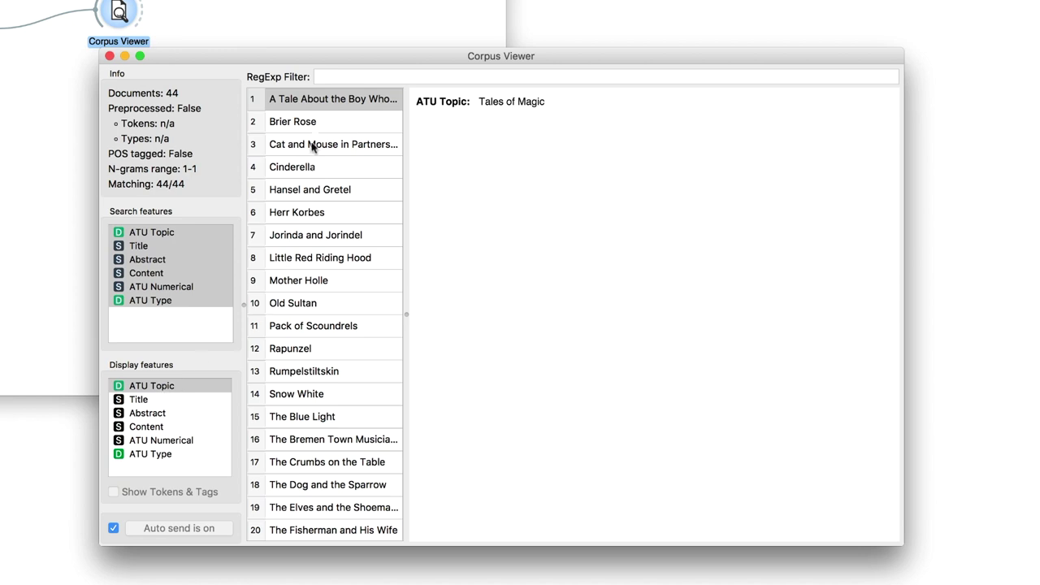
{"action": "left_click", "coordinate": [321, 100]}
{"action": "left_click_drag", "start_coordinate": [321, 100], "coordinate": [325, 283]}
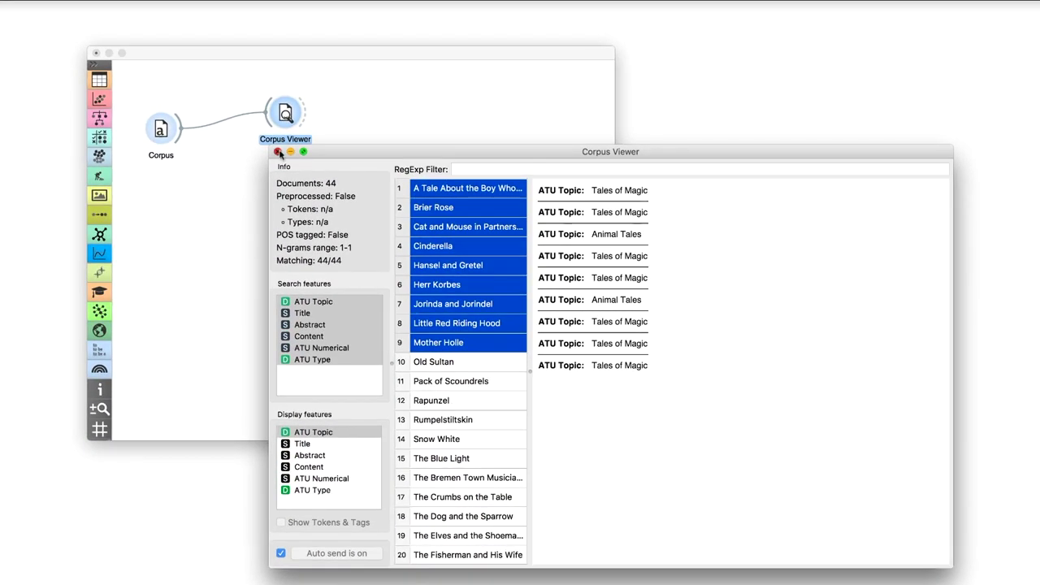
Step: Add a Preprocess Text widget fed by the Corpus
{"action": "left_click", "coordinate": [277, 151]}
{"action": "left_click_drag", "start_coordinate": [184, 130], "coordinate": [262, 174]}
{"action": "type", "text": "pre"}
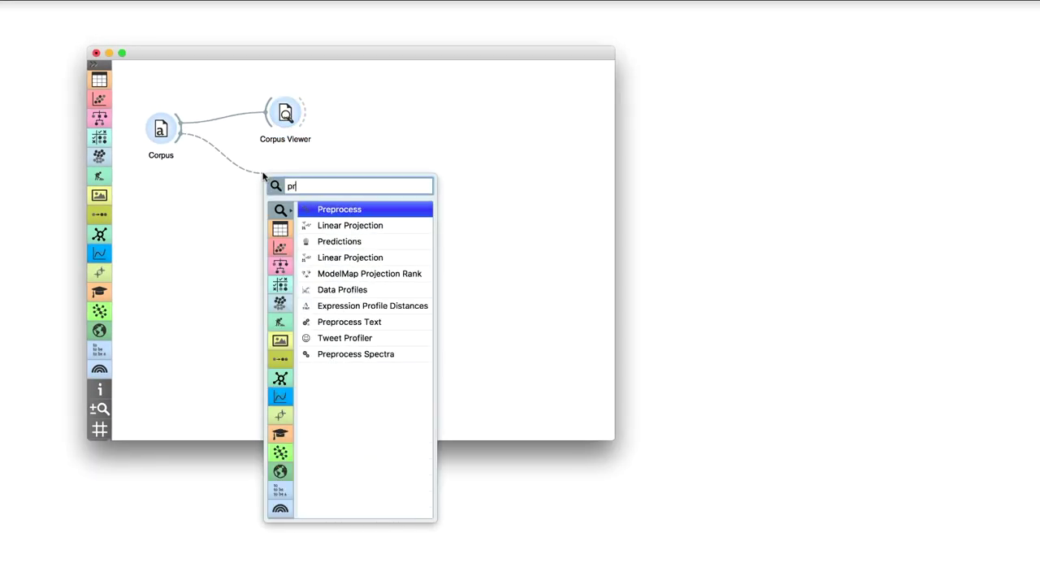
{"action": "key", "text": "Down"}
{"action": "key", "text": "Down"}
{"action": "key", "text": "Return"}
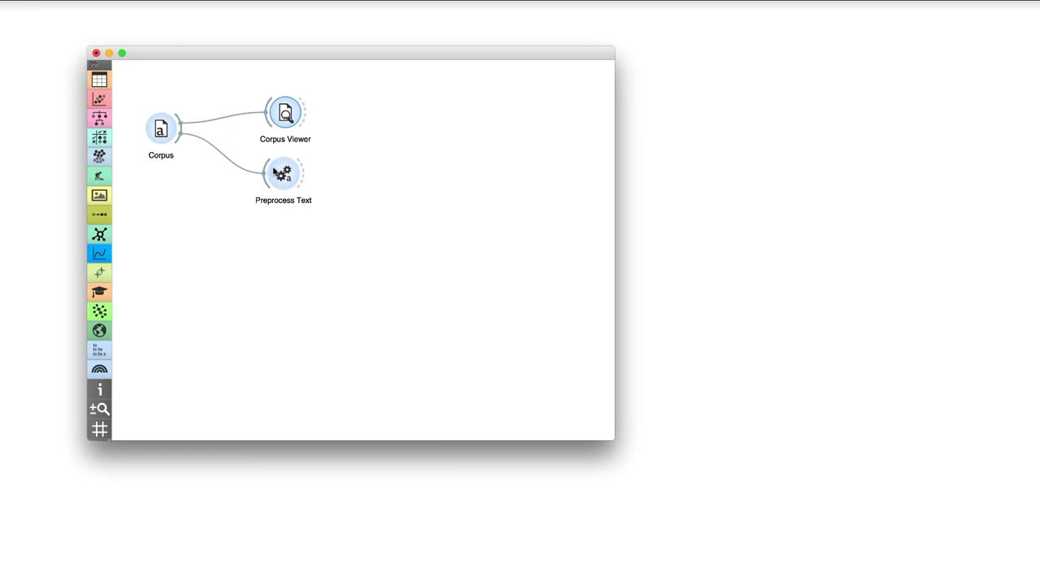
Step: Append Bag of Words after Preprocess Text, then Logistic Regression after Bag of Words
{"action": "left_click_drag", "start_coordinate": [304, 174], "coordinate": [355, 173]}
{"action": "type", "text": "bag"}
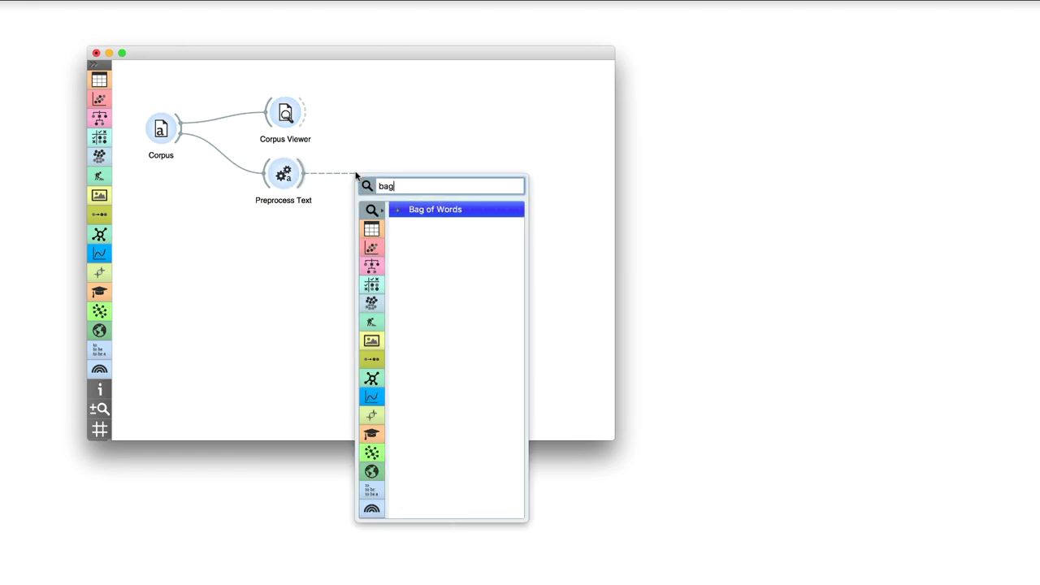
{"action": "key", "text": "Return"}
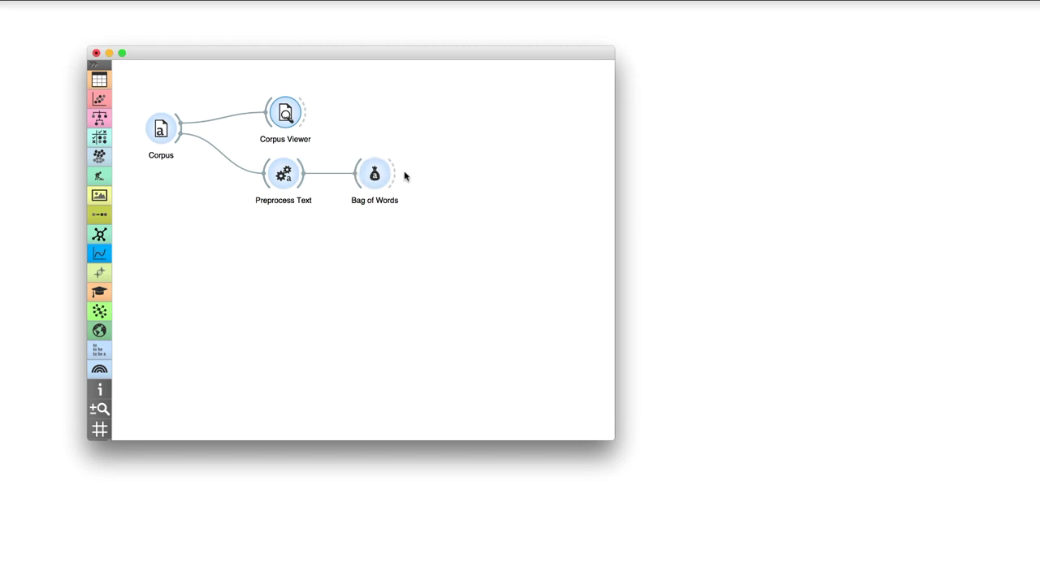
{"action": "left_click_drag", "start_coordinate": [397, 174], "coordinate": [447, 173]}
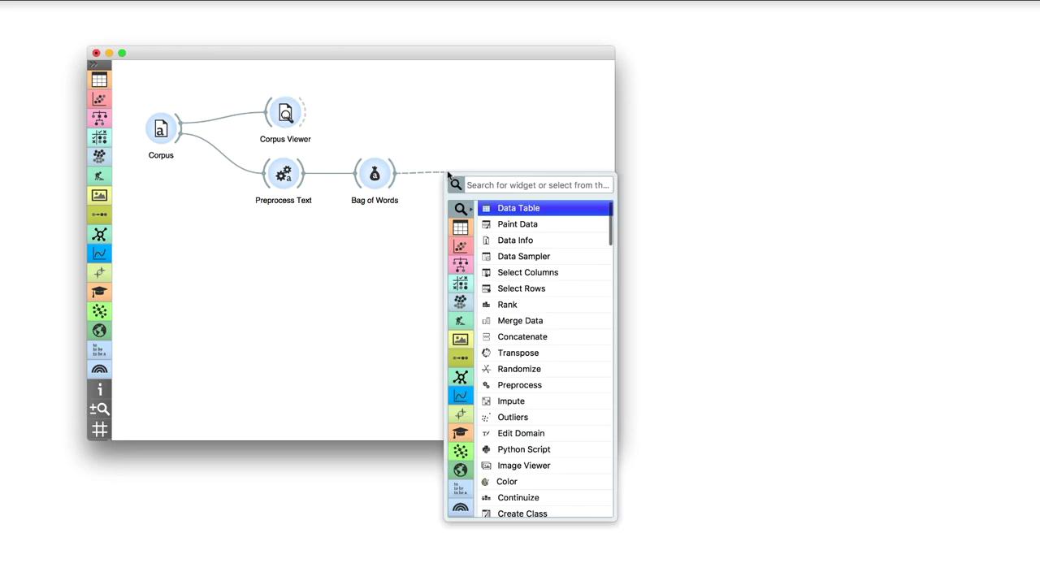
{"action": "type", "text": "logi"}
{"action": "key", "text": "Return"}
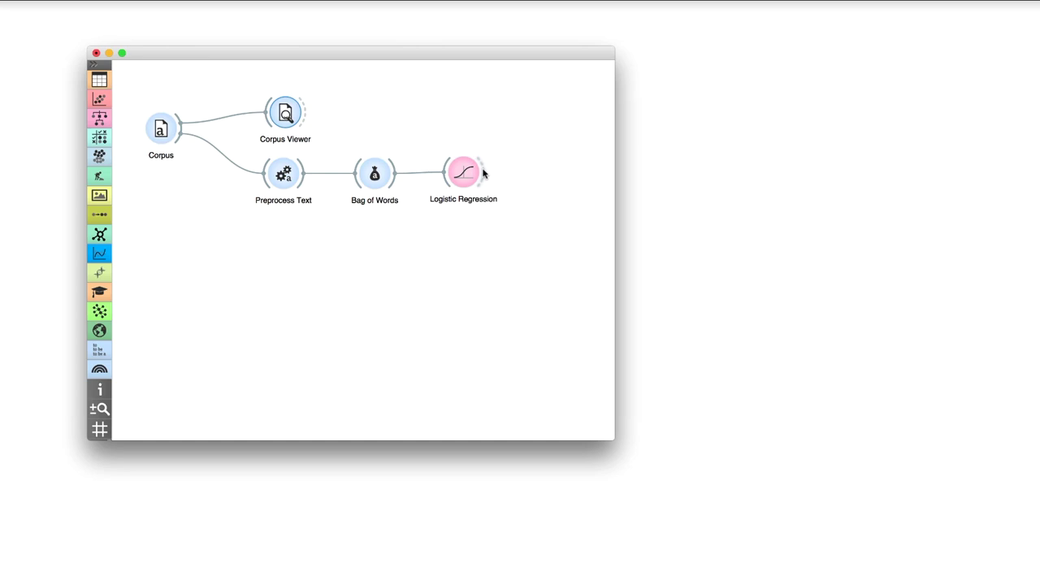
Step: Attach a Nomogram to Logistic Regression and move fox to 28.7 to see Animal Tales probability
{"action": "left_click_drag", "start_coordinate": [482, 172], "coordinate": [528, 173]}
{"action": "type", "text": "nomo"}
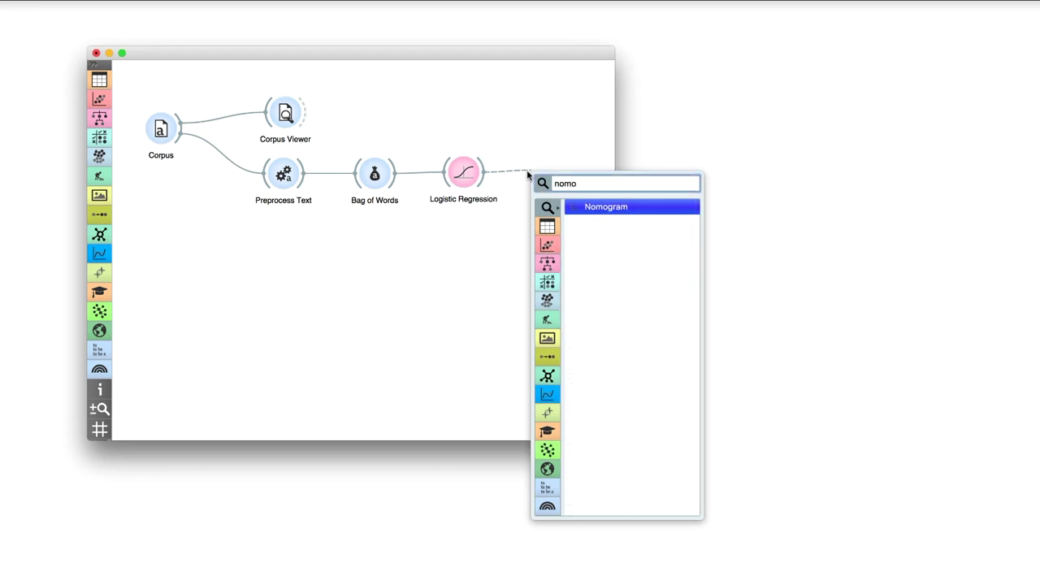
{"action": "key", "text": "Return"}
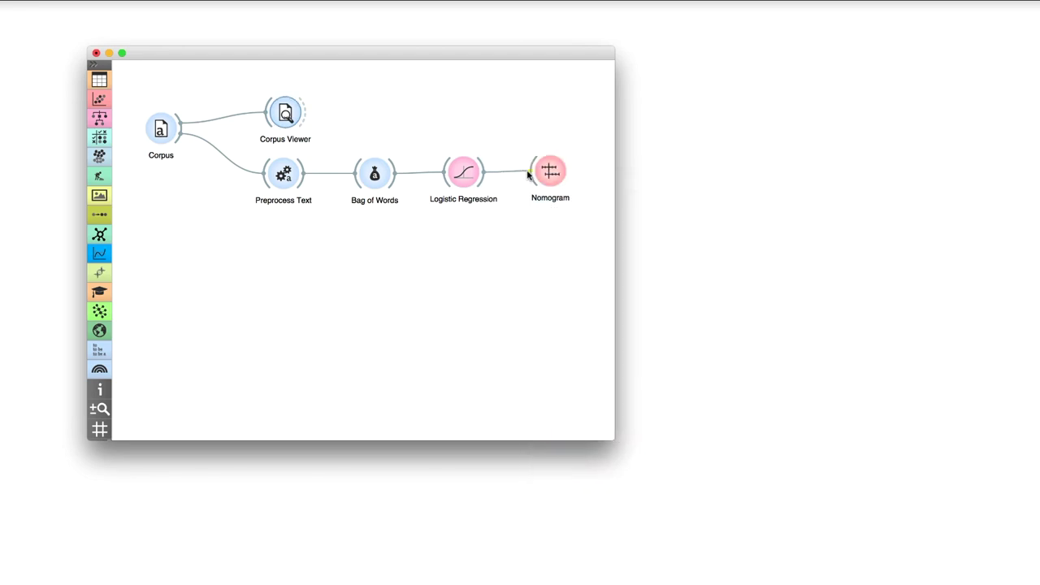
{"action": "left_click", "coordinate": [550, 172]}
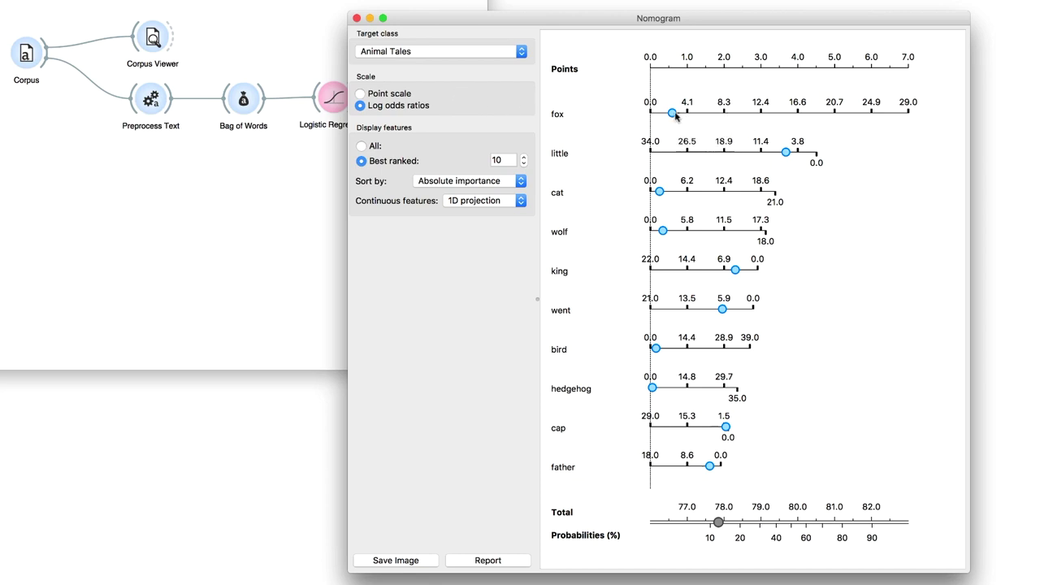
{"action": "mouse_move", "coordinate": [672, 117]}
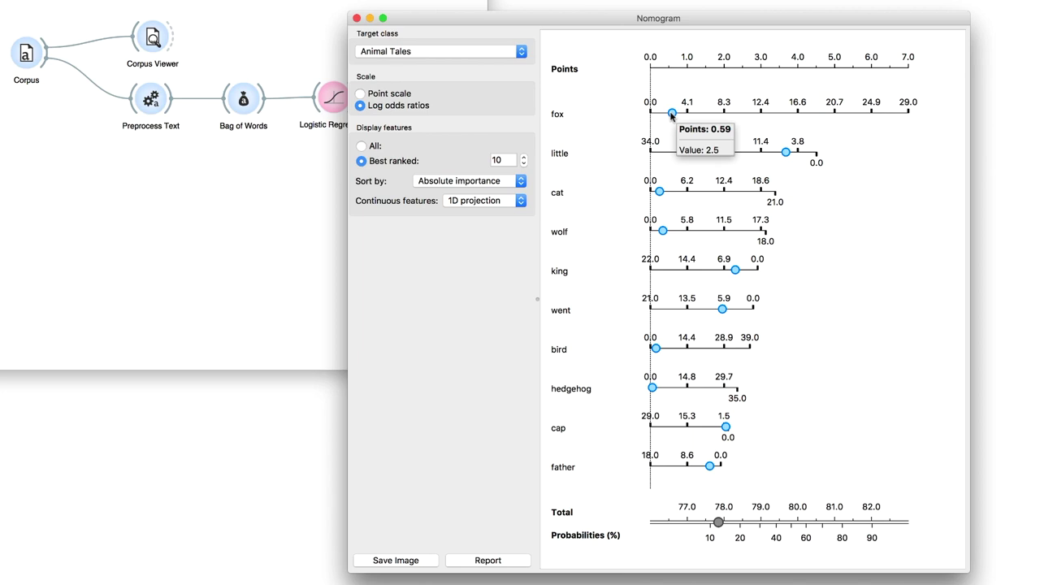
{"action": "mouse_move", "coordinate": [672, 114]}
{"action": "left_mouse_down"}
{"action": "mouse_move", "coordinate": [910, 114]}
{"action": "mouse_move", "coordinate": [650, 113]}
{"action": "left_mouse_up"}
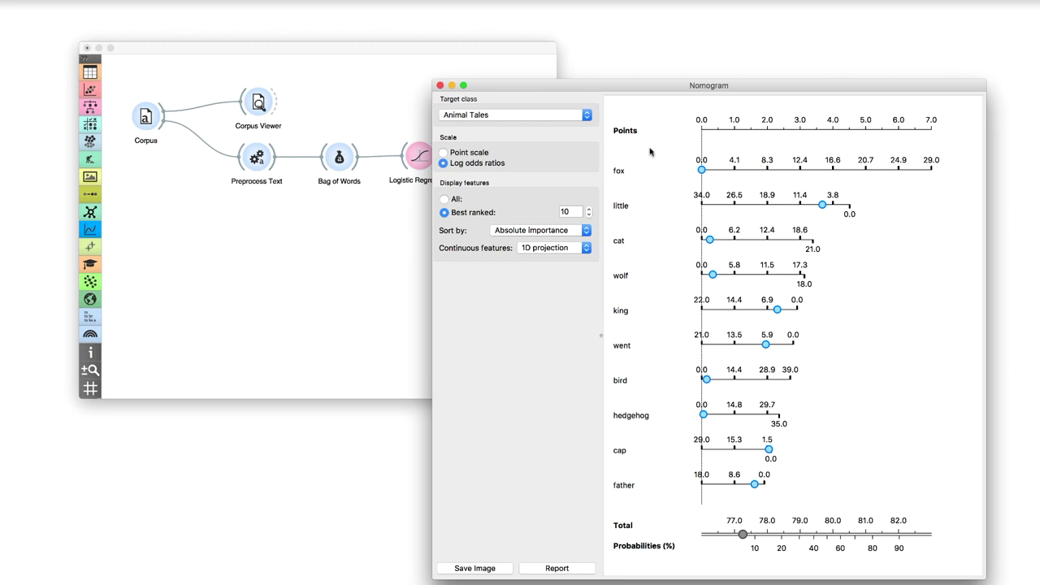
Step: Add a Test & Score widget fed by Bag of Words
{"action": "left_click", "coordinate": [440, 85]}
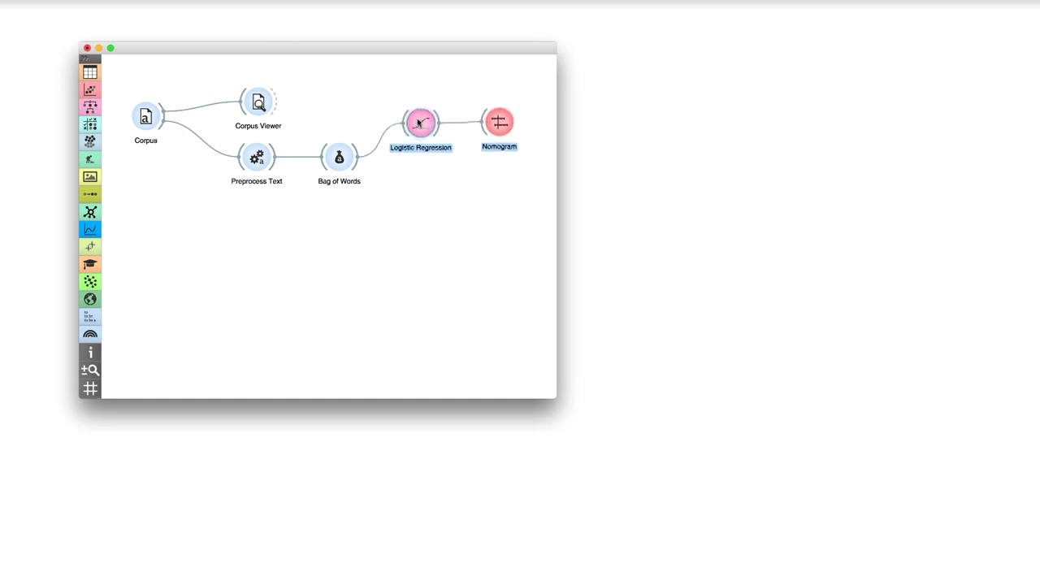
{"action": "left_click", "coordinate": [409, 189]}
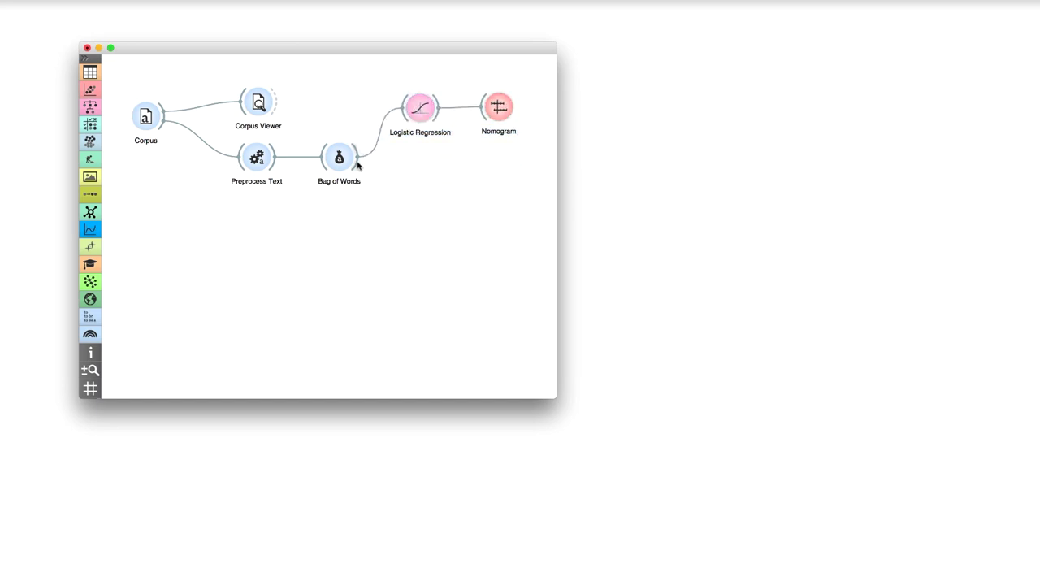
{"action": "left_click_drag", "start_coordinate": [355, 162], "coordinate": [408, 185]}
{"action": "type", "text": "test"}
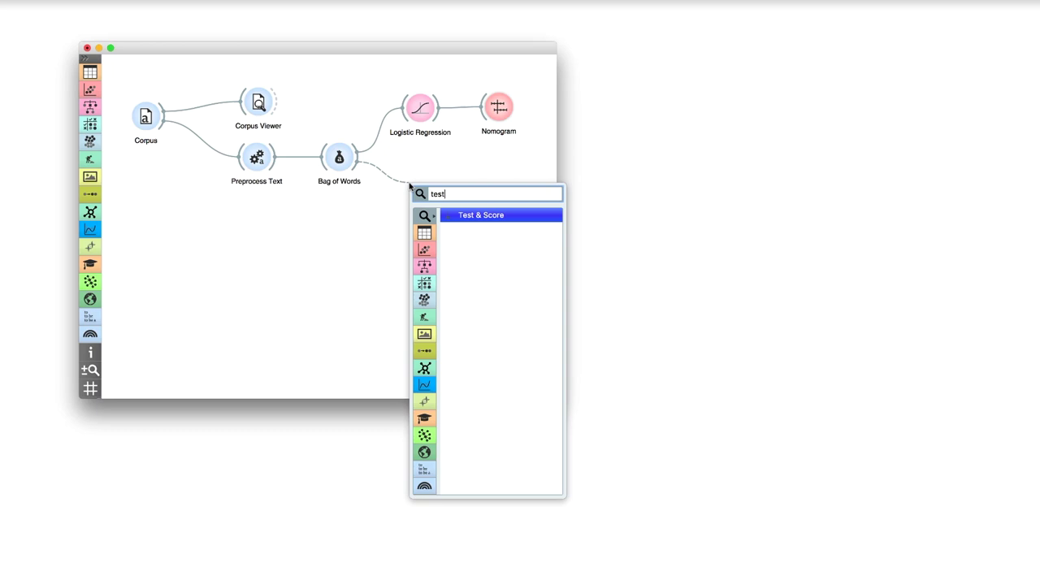
{"action": "key", "text": "Return"}
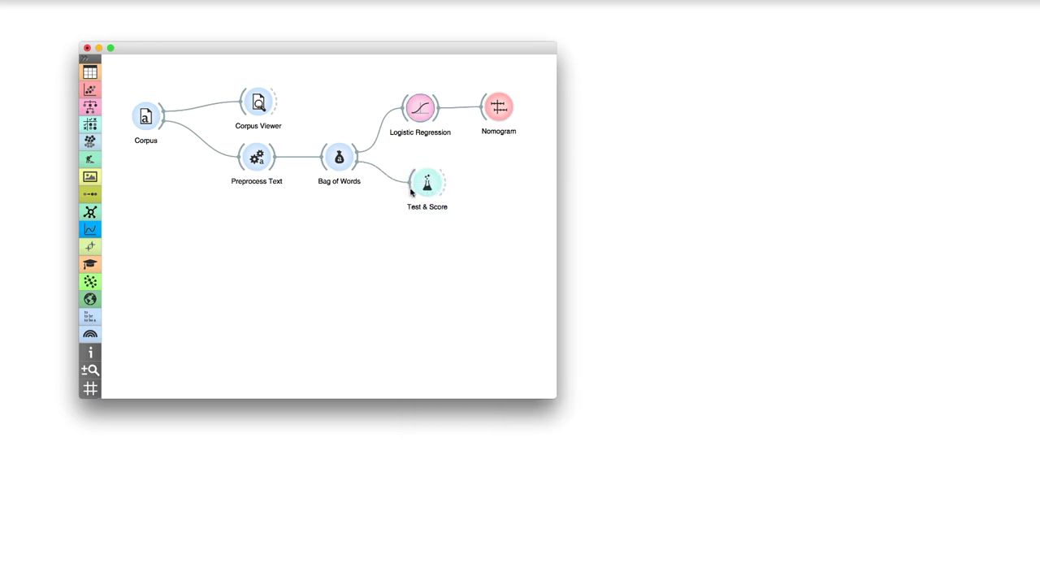
Step: Feed a second Logistic Regression learner into Test & Score and view its AUC 0.917, CA 0.932
{"action": "left_click_drag", "start_coordinate": [410, 192], "coordinate": [362, 211]}
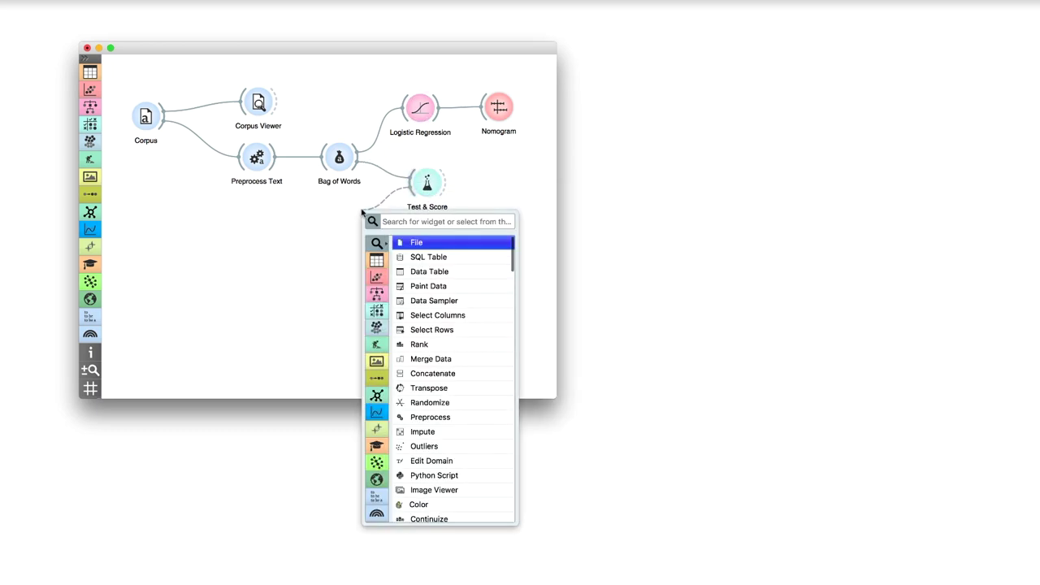
{"action": "type", "text": "logi"}
{"action": "key", "text": "Return"}
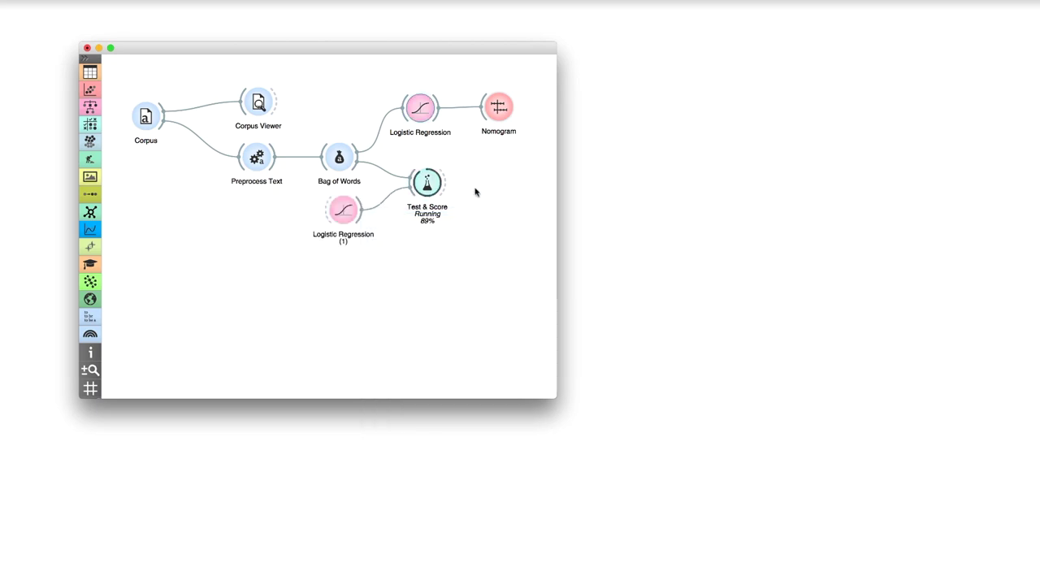
{"action": "double_click", "coordinate": [427, 183]}
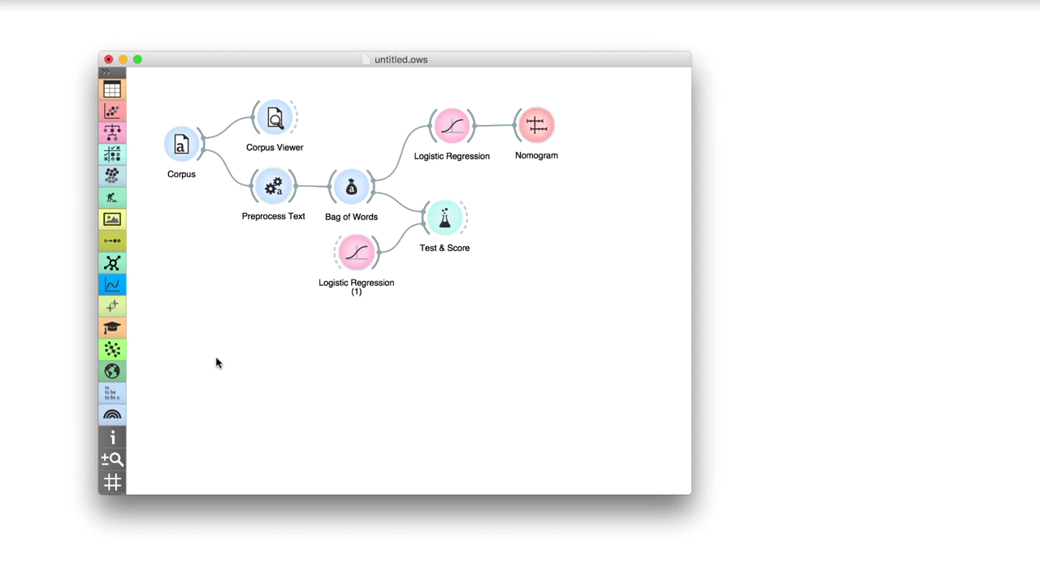
Step: Add a second Corpus widget loaded with the Andersen.tab tales
{"action": "right_click", "coordinate": [216, 362]}
{"action": "type", "text": "corpus"}
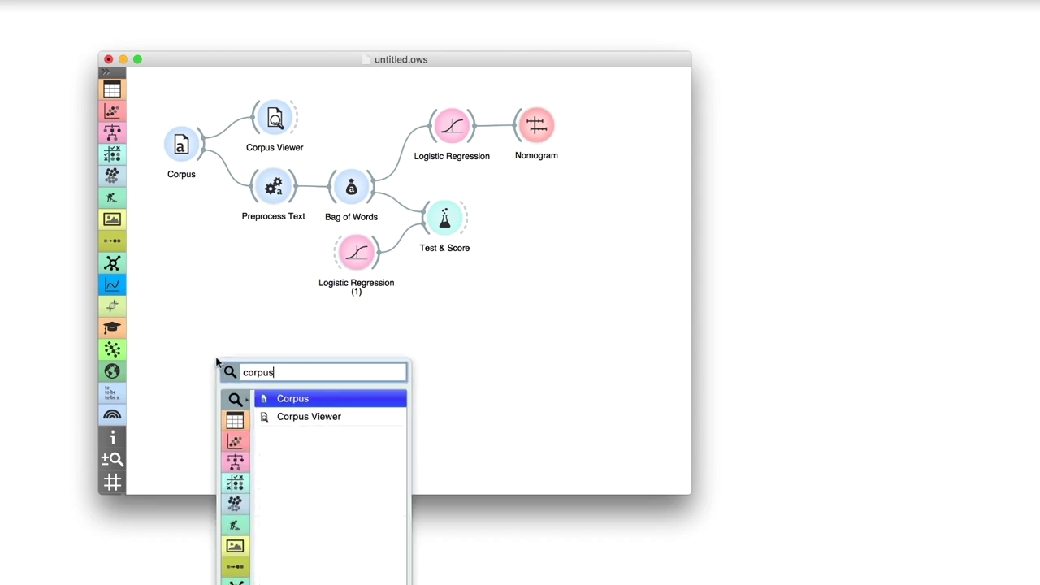
{"action": "key", "text": "Return"}
{"action": "double_click", "coordinate": [218, 361]}
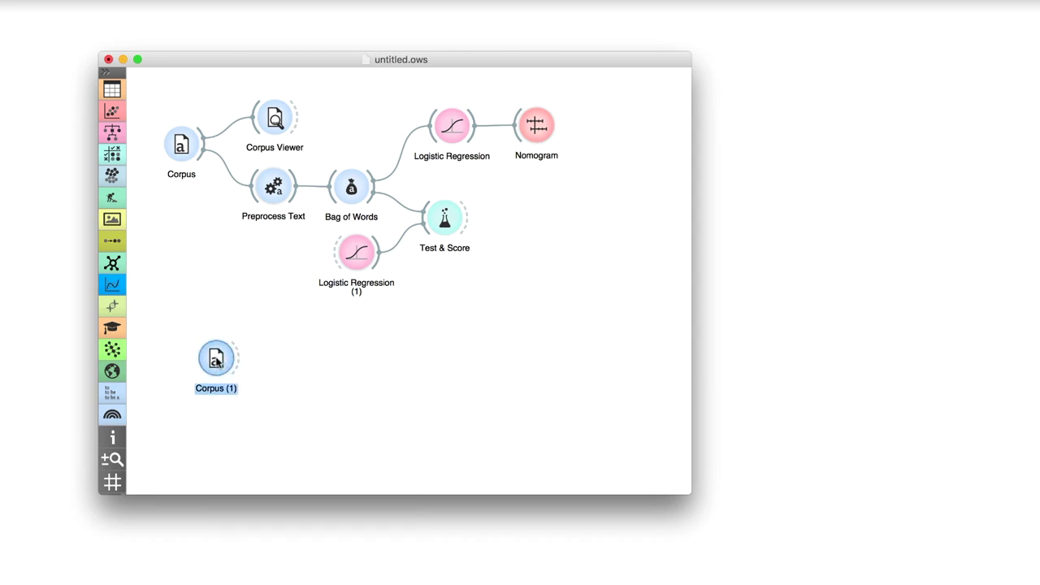
{"action": "left_click", "coordinate": [631, 307]}
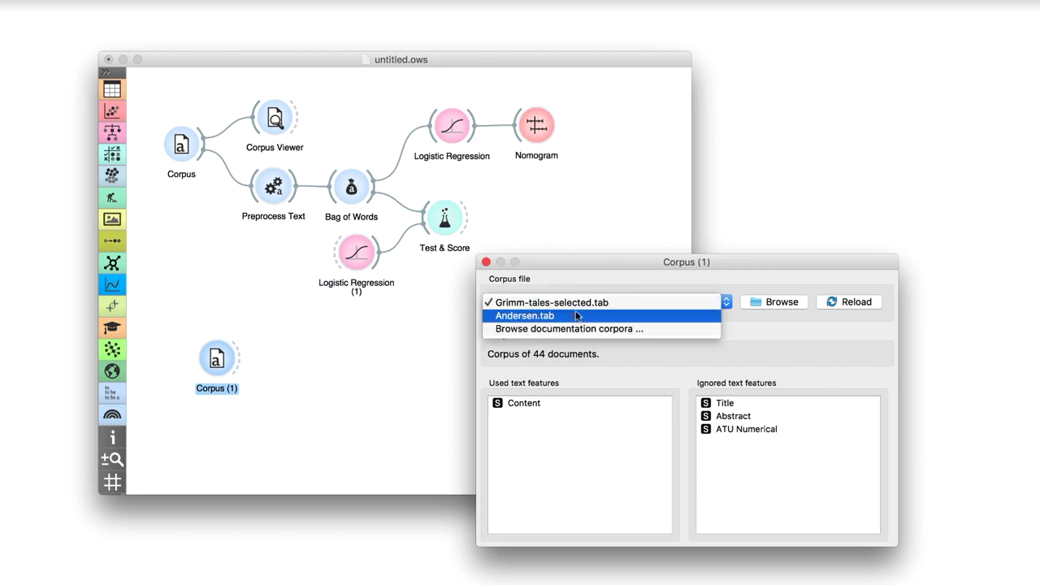
{"action": "left_click", "coordinate": [534, 316]}
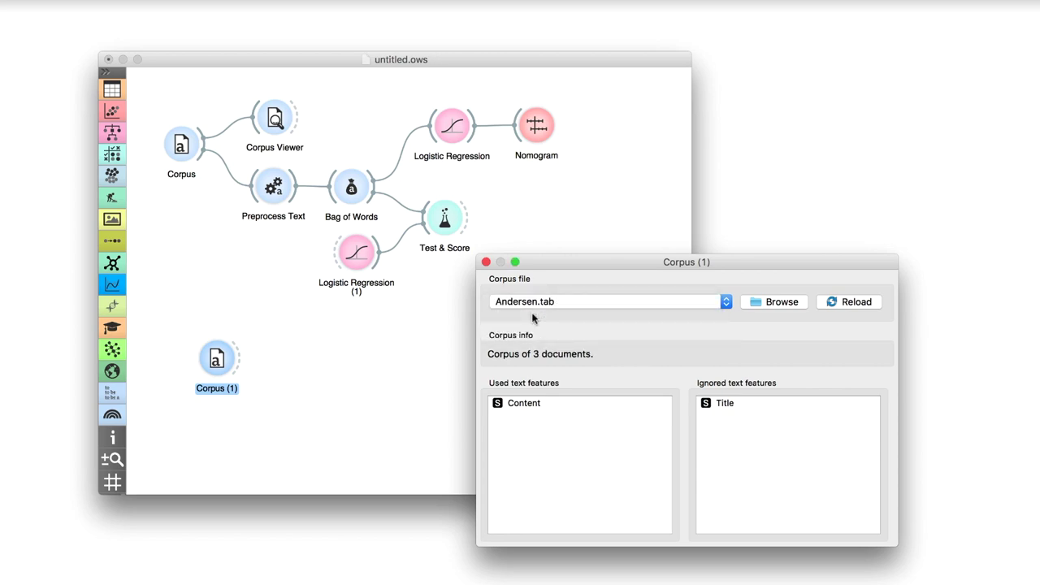
{"action": "left_click", "coordinate": [486, 261]}
Step: Connect the Andersen corpus to a new Predictions widget
{"action": "left_click_drag", "start_coordinate": [241, 362], "coordinate": [564, 328]}
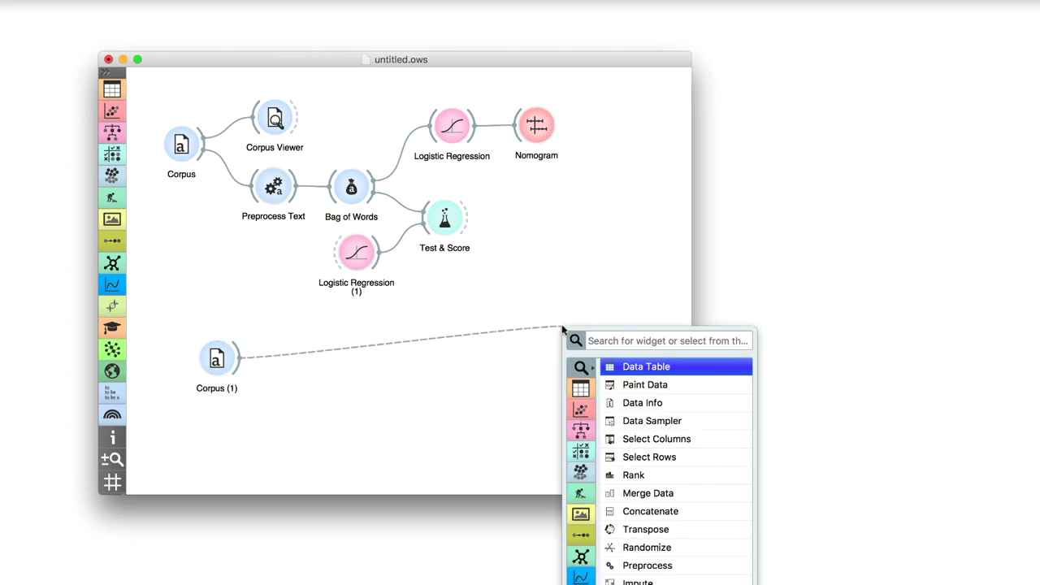
{"action": "type", "text": "pred"}
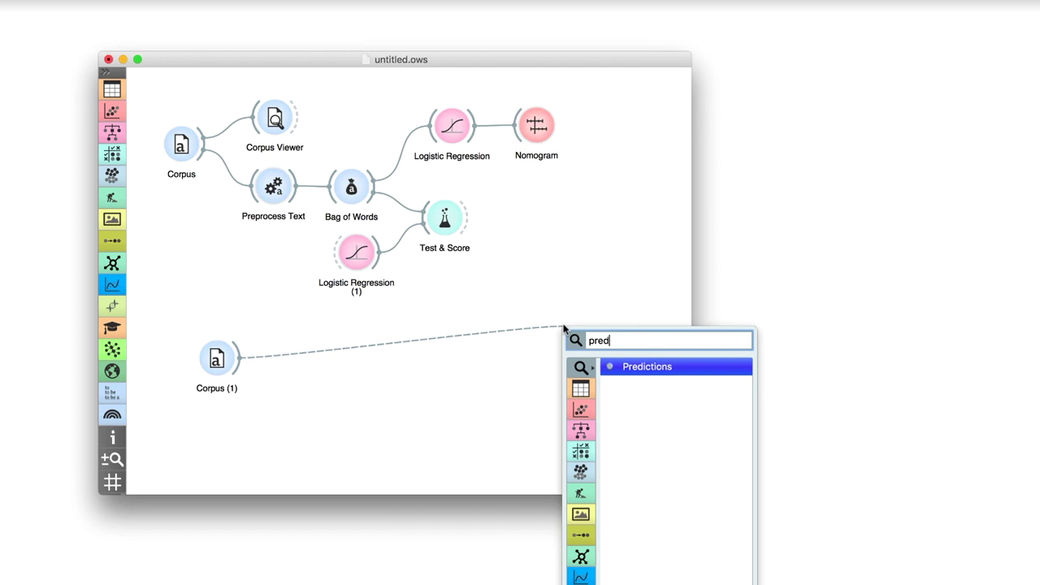
{"action": "key", "text": "Return"}
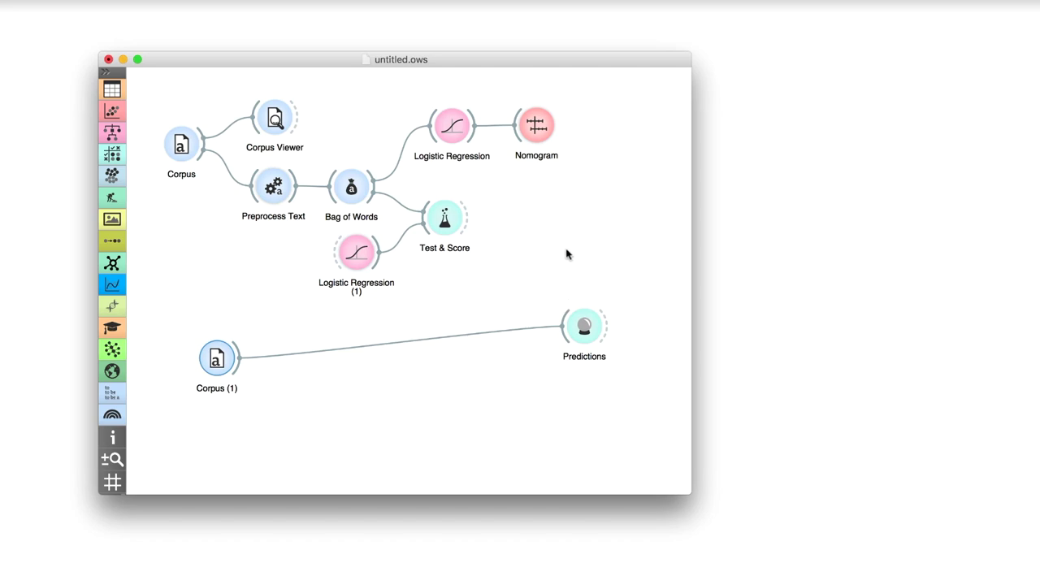
Step: Link Logistic Regression to Predictions and view each Andersen tale's class with full titles shown
{"action": "left_click_drag", "start_coordinate": [476, 137], "coordinate": [570, 325]}
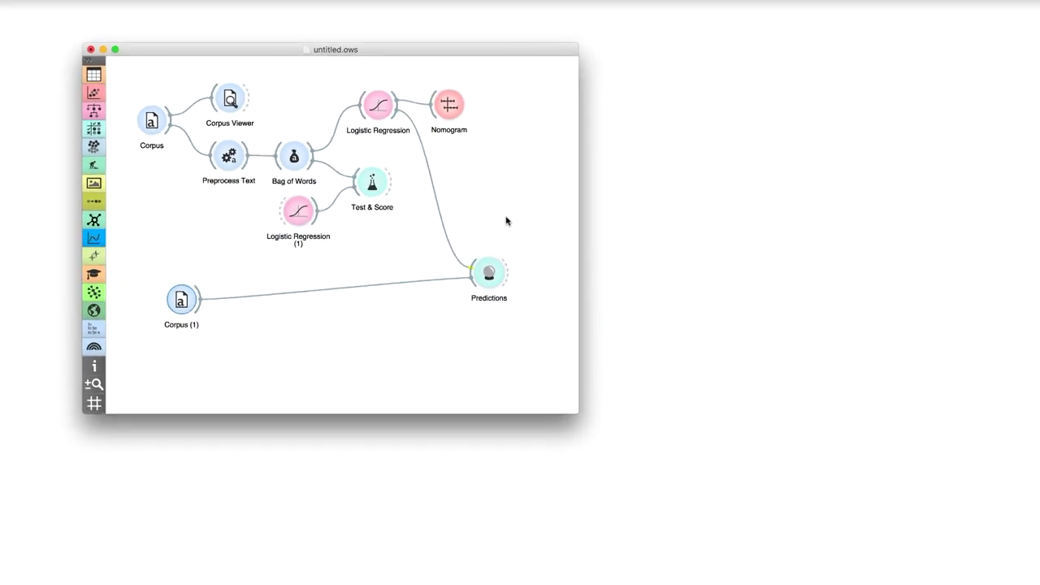
{"action": "double_click", "coordinate": [488, 273]}
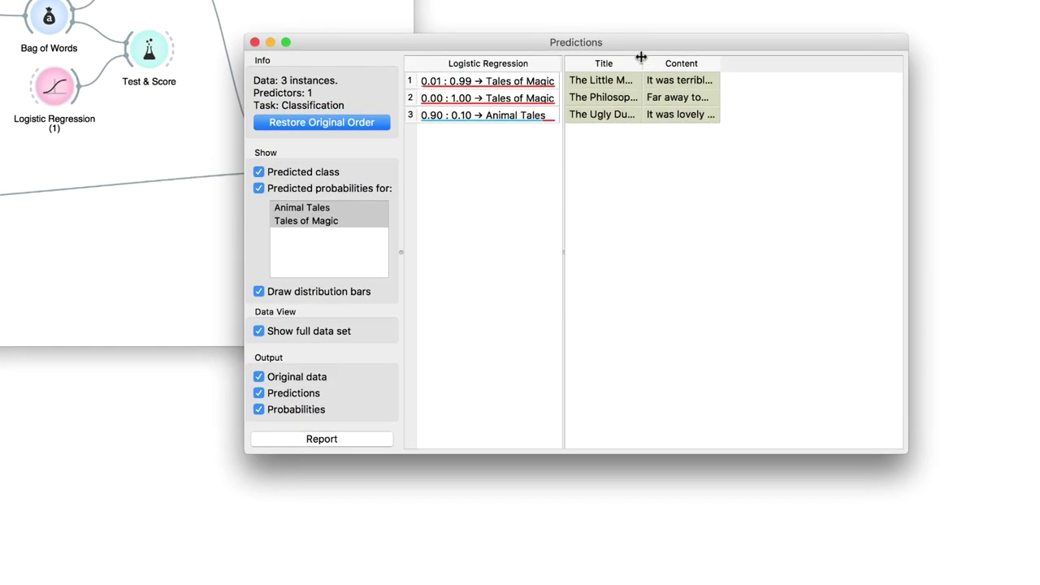
{"action": "left_click_drag", "start_coordinate": [662, 63], "coordinate": [729, 62]}
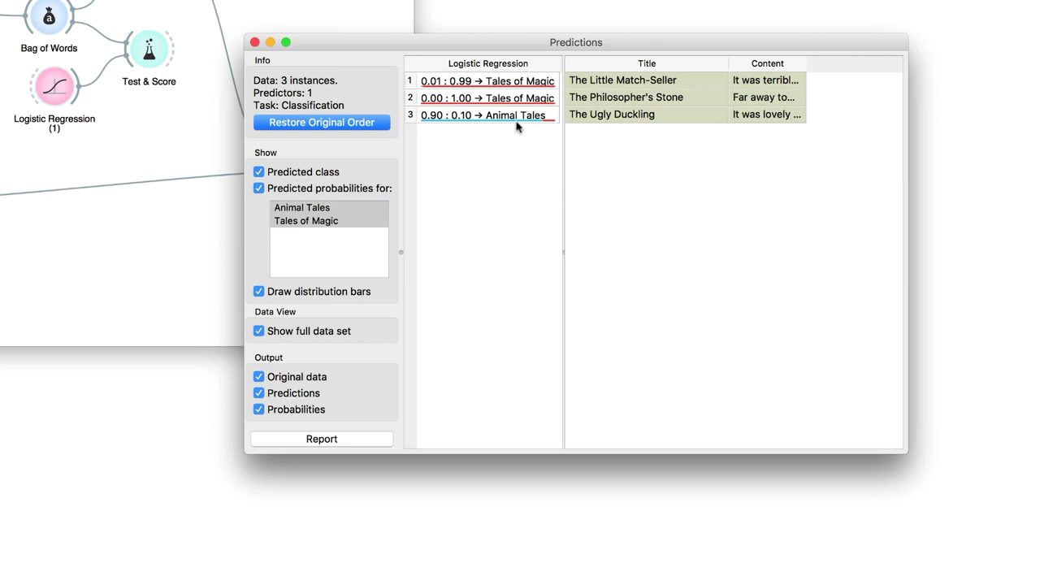
{"action": "mouse_move", "coordinate": [505, 117]}
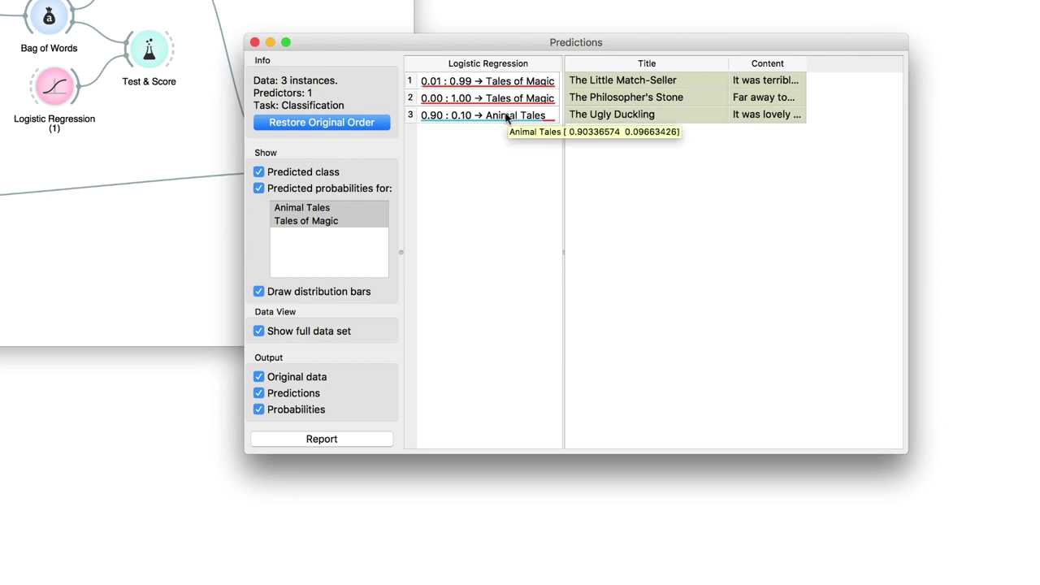